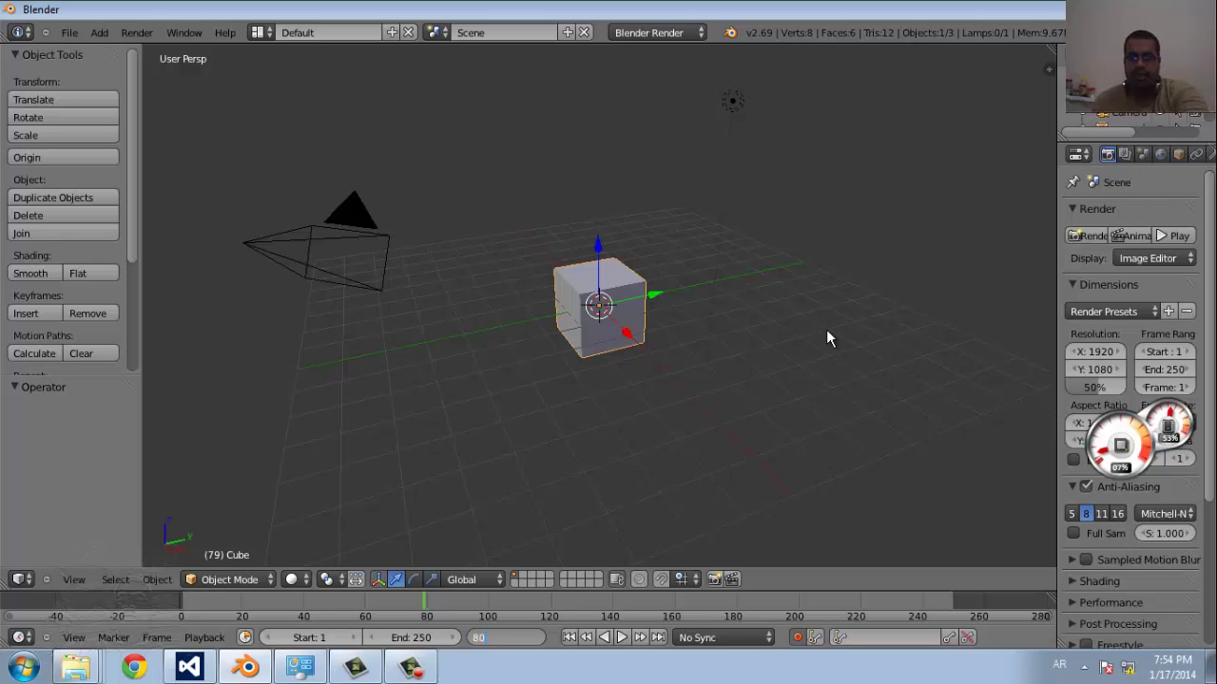
On frame 80, auto-key the cube moved right, rotated -49.3° and scaled down to 0.803.
key("Return")
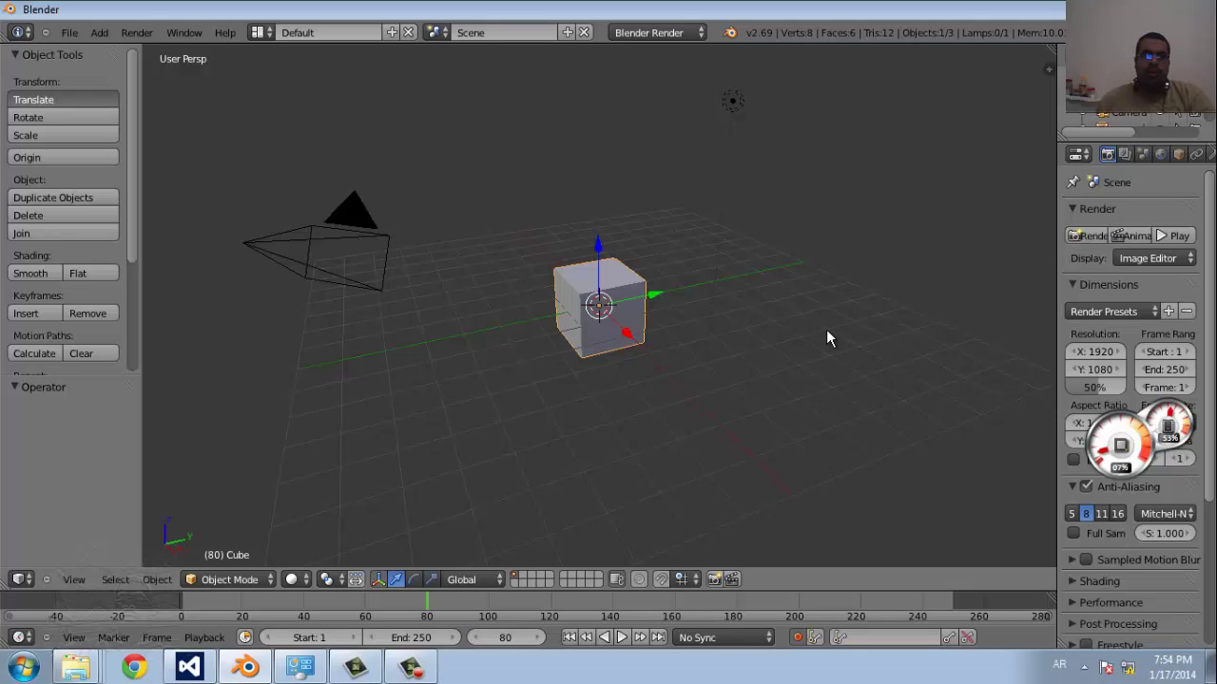
key("g")
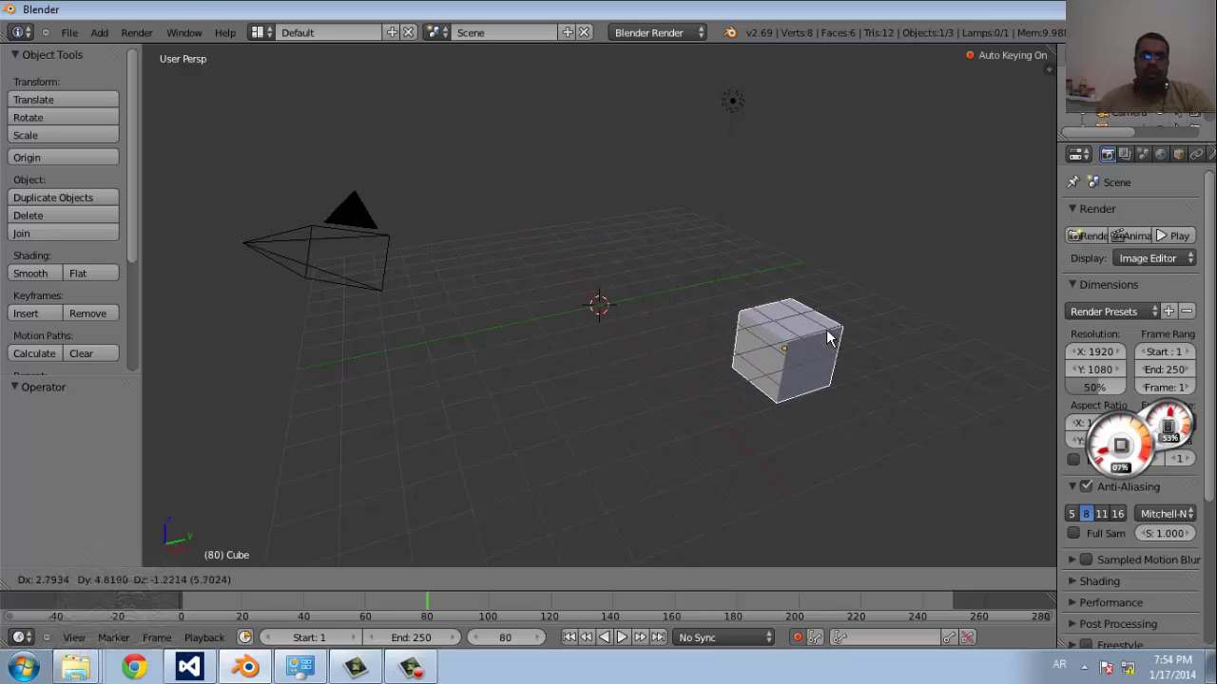
left_click(827, 338)
key("r")
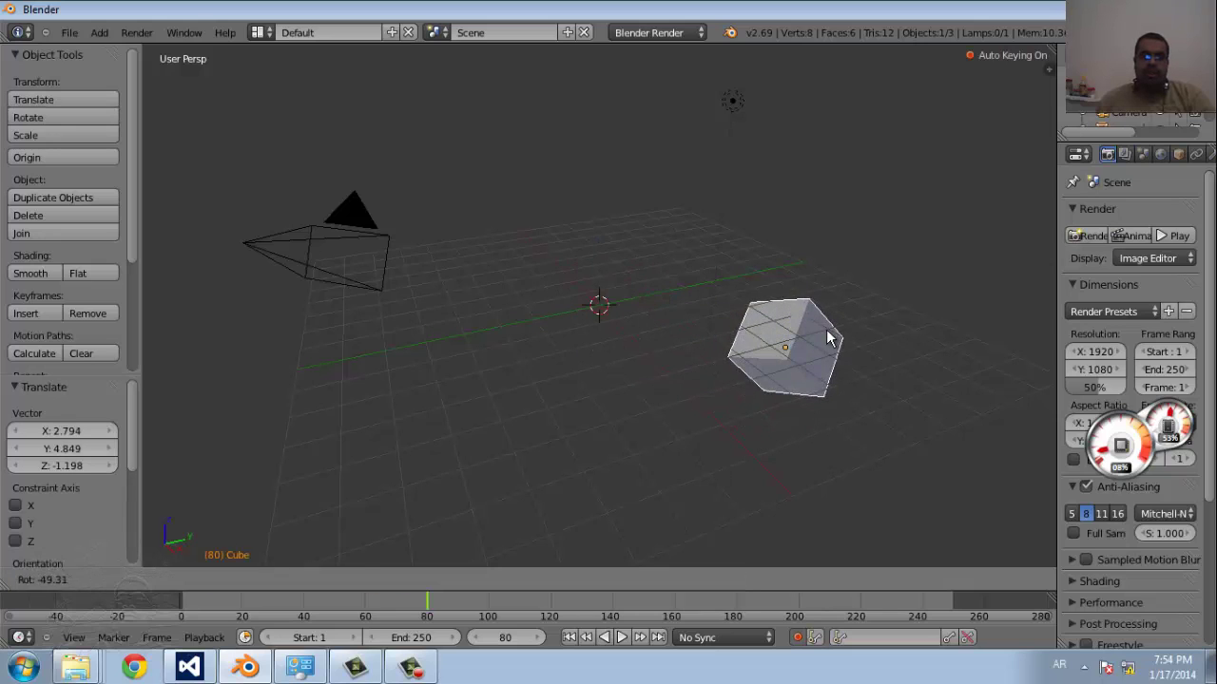
left_click(827, 337)
key("s")
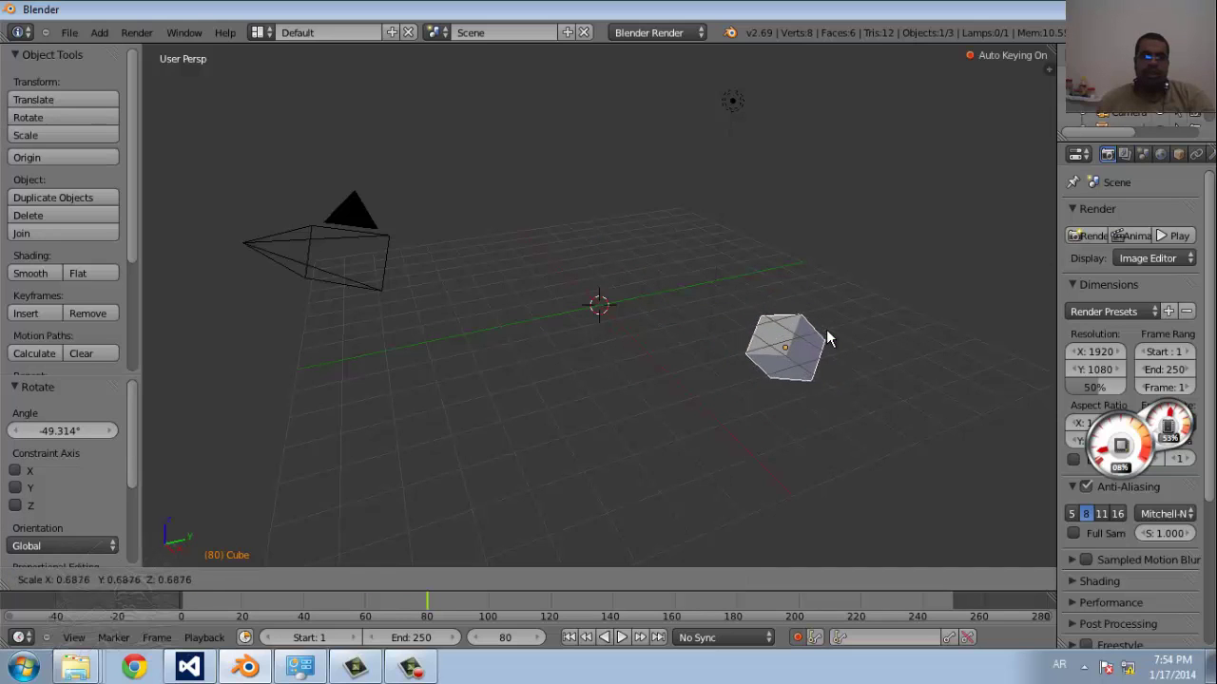
left_click(827, 337)
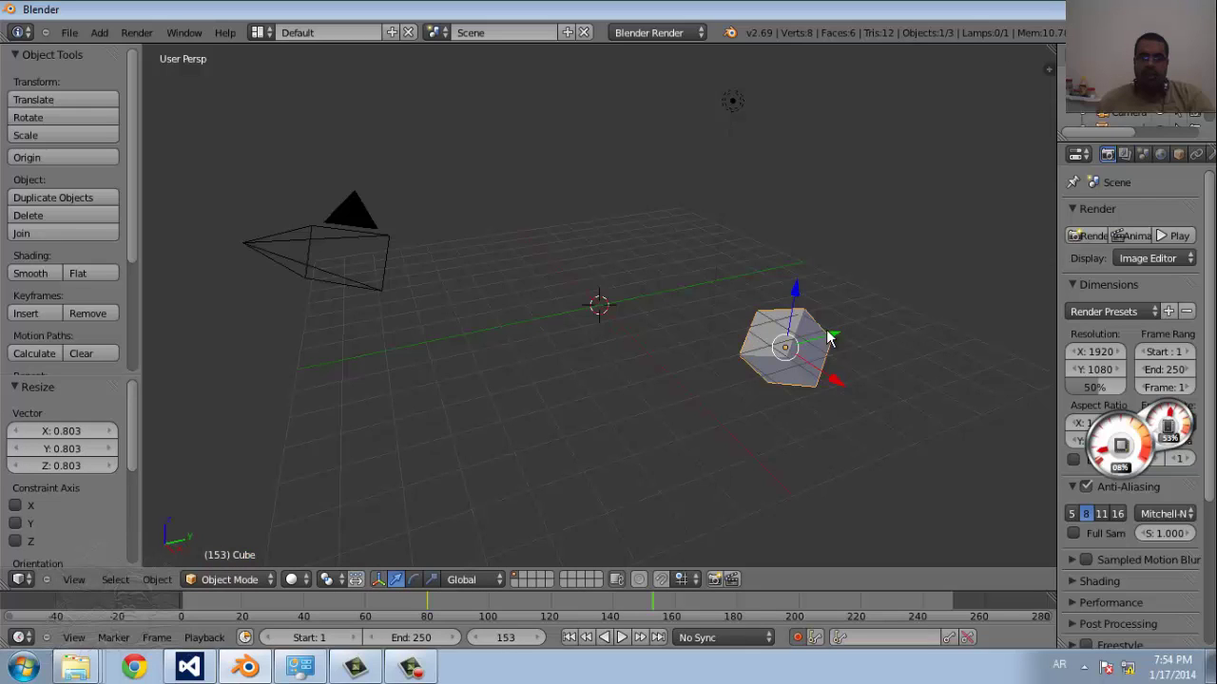
Reposition the cube, reselect it over the camera, and move it to Y -8.108.
key("g")
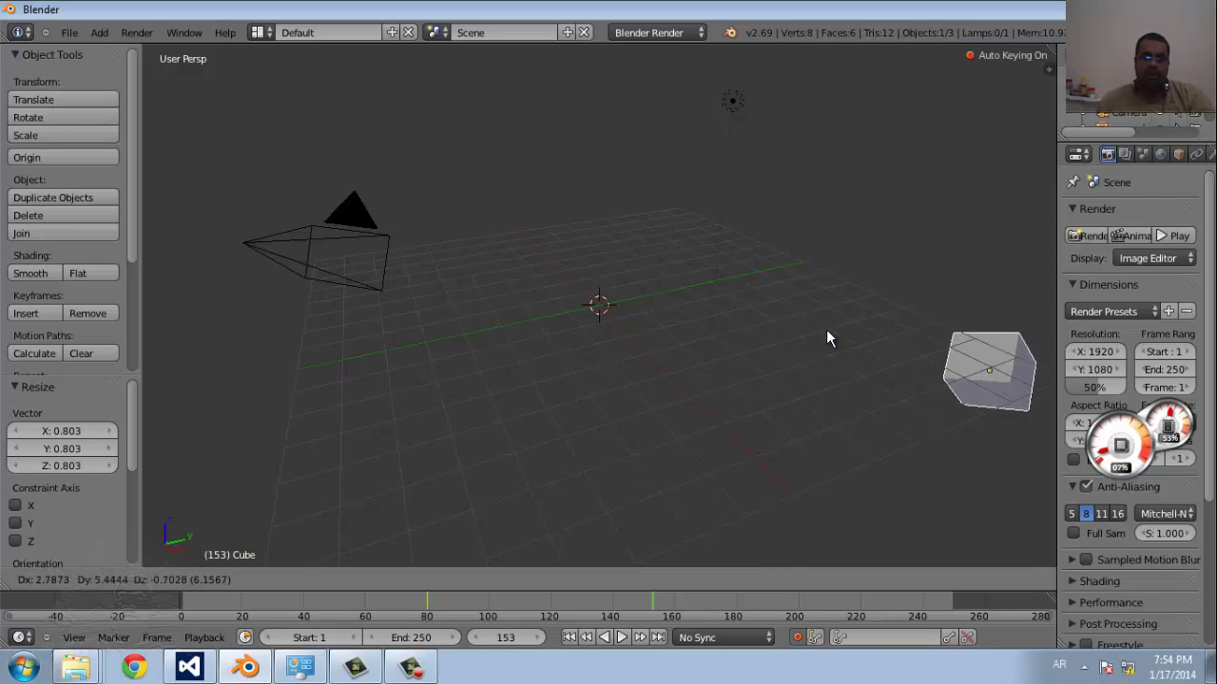
left_click(827, 338)
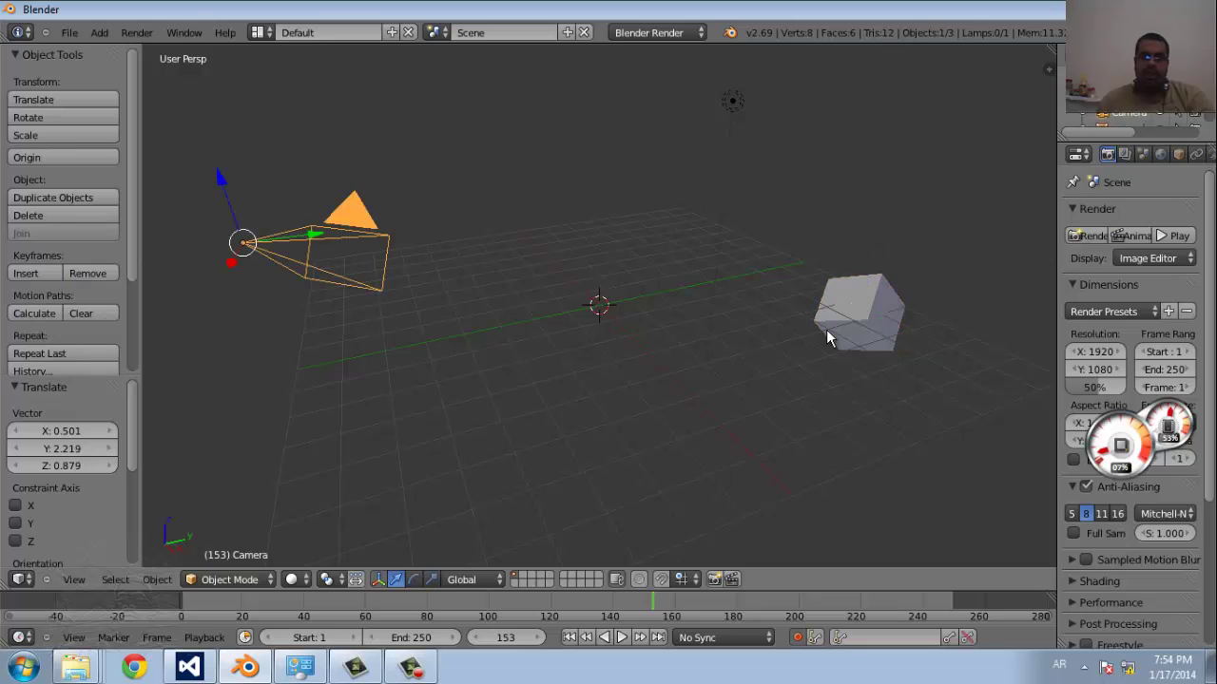
right_click(827, 337)
key("g")
key("y")
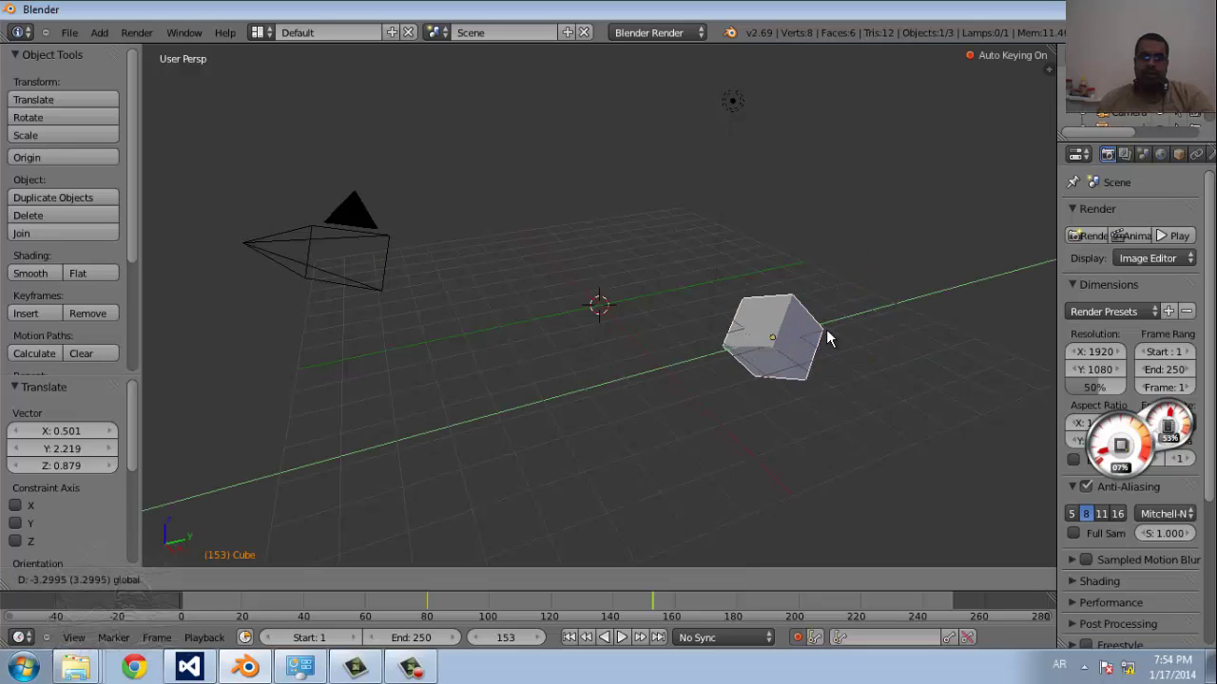
left_click(827, 337)
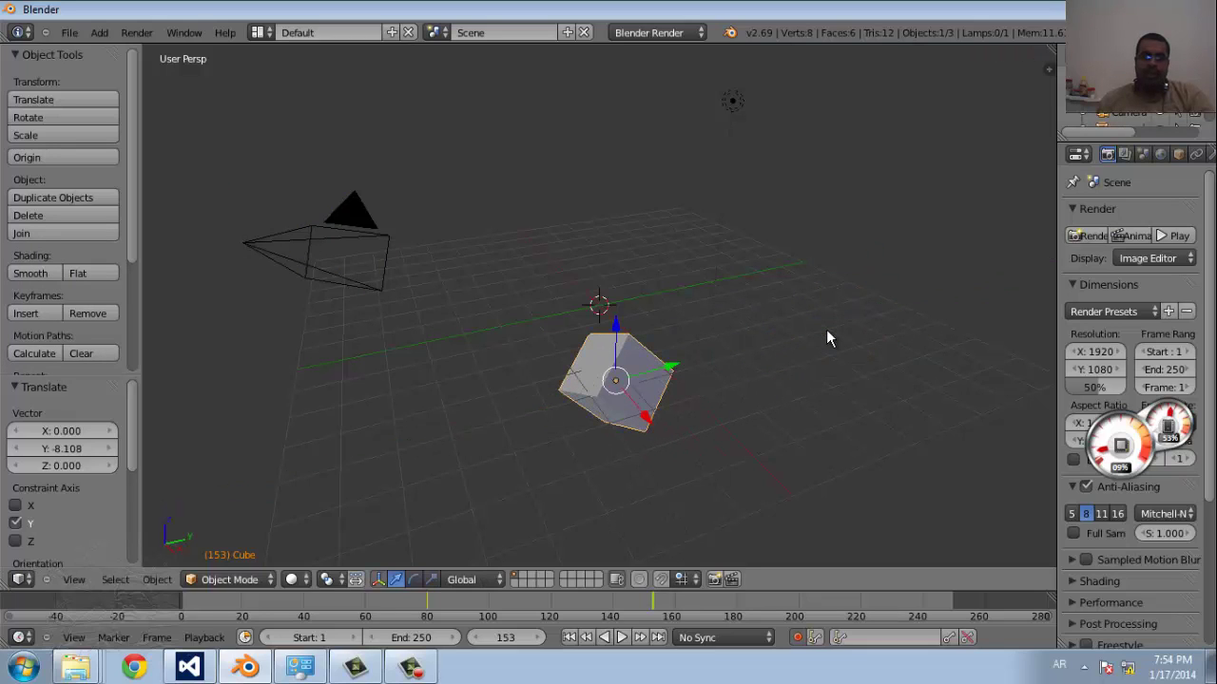
Move the cube along single axes to X -10.790, Y 4.576 and Z 2.763.
key("g")
key("x")
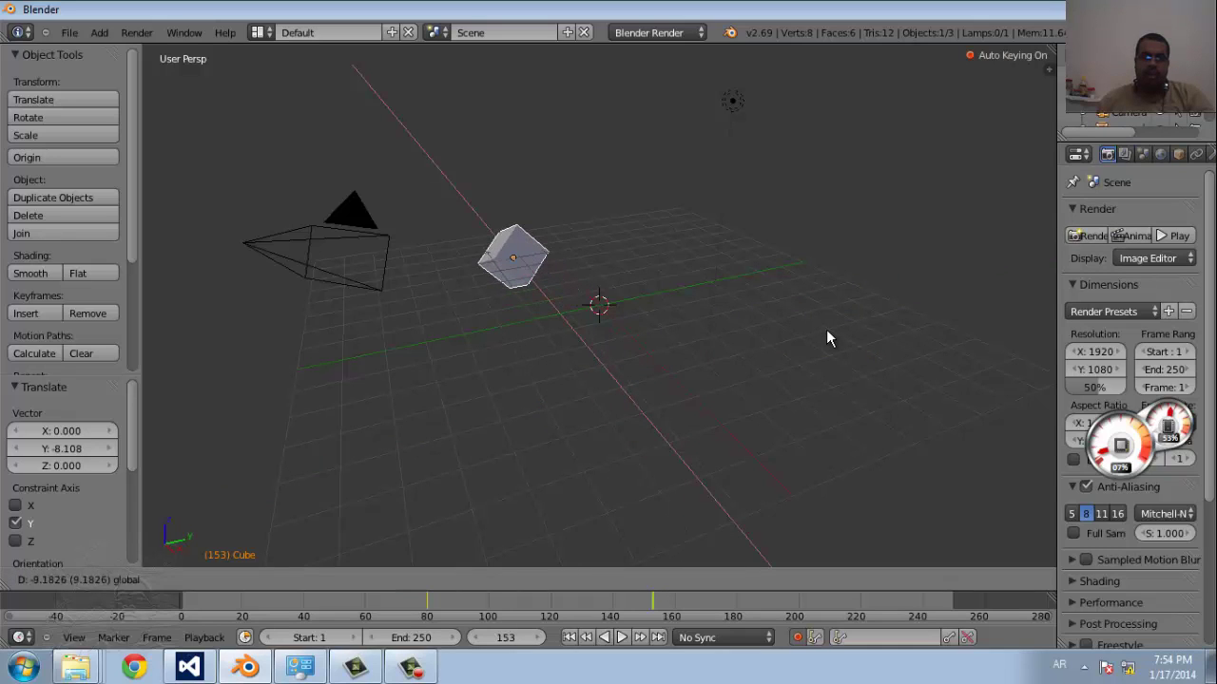
left_click(827, 337)
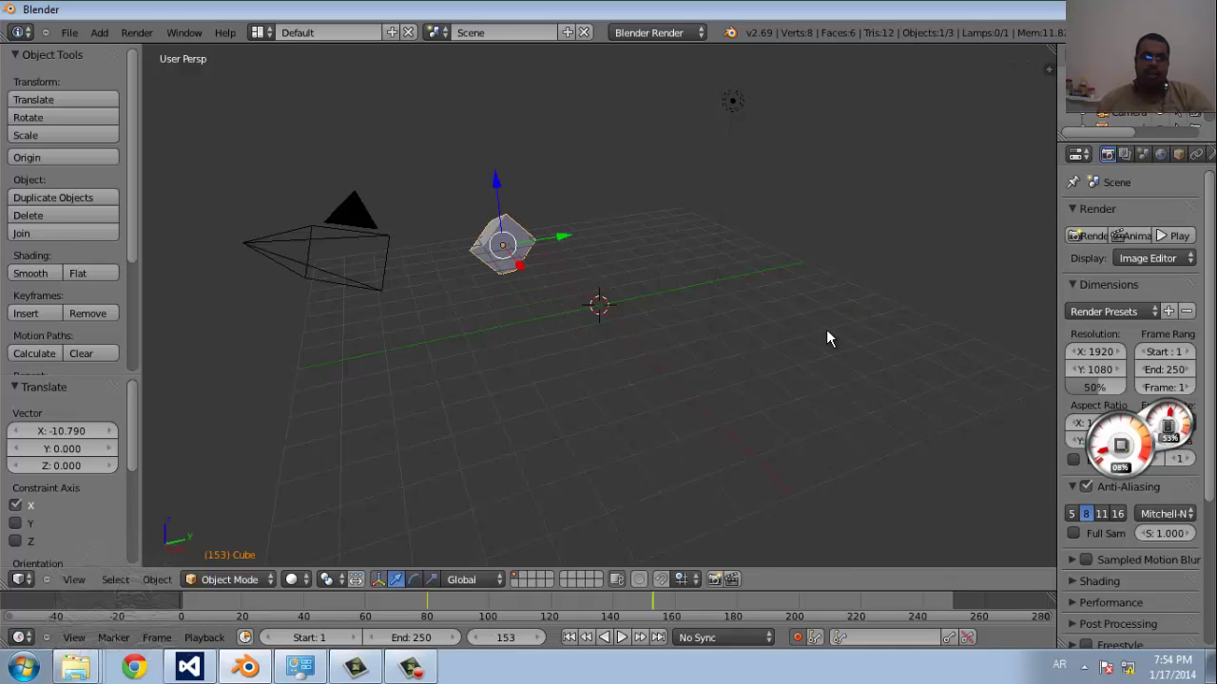
key("g")
key("y")
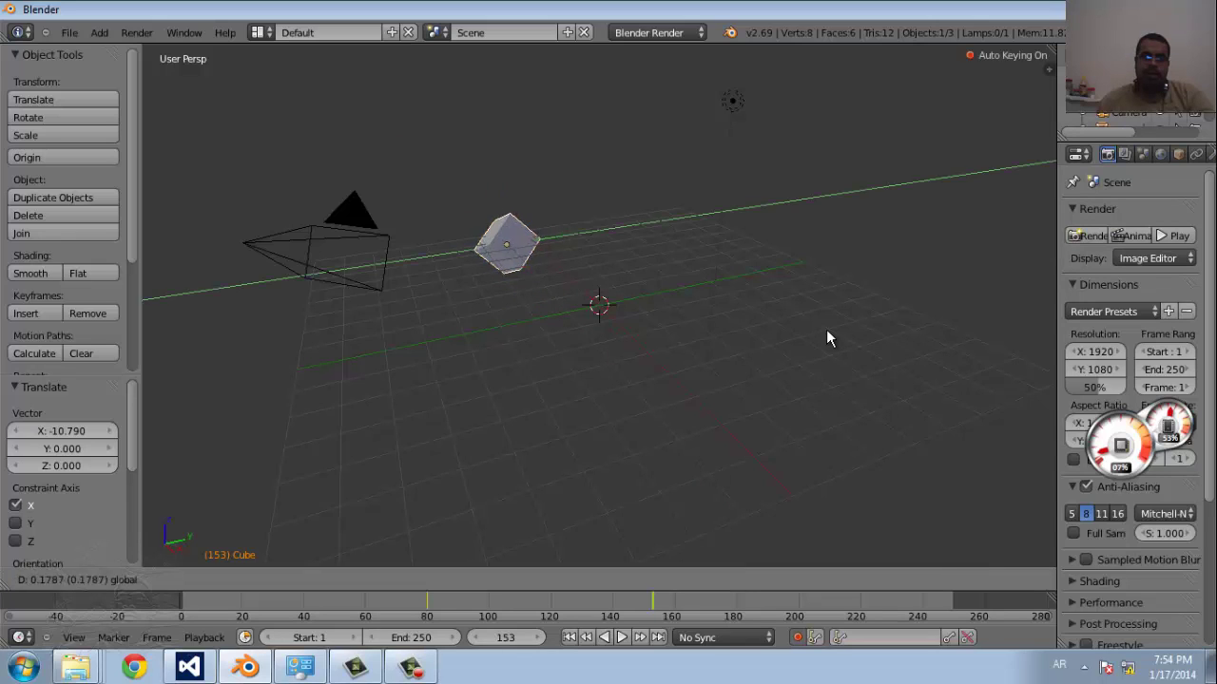
left_click(827, 338)
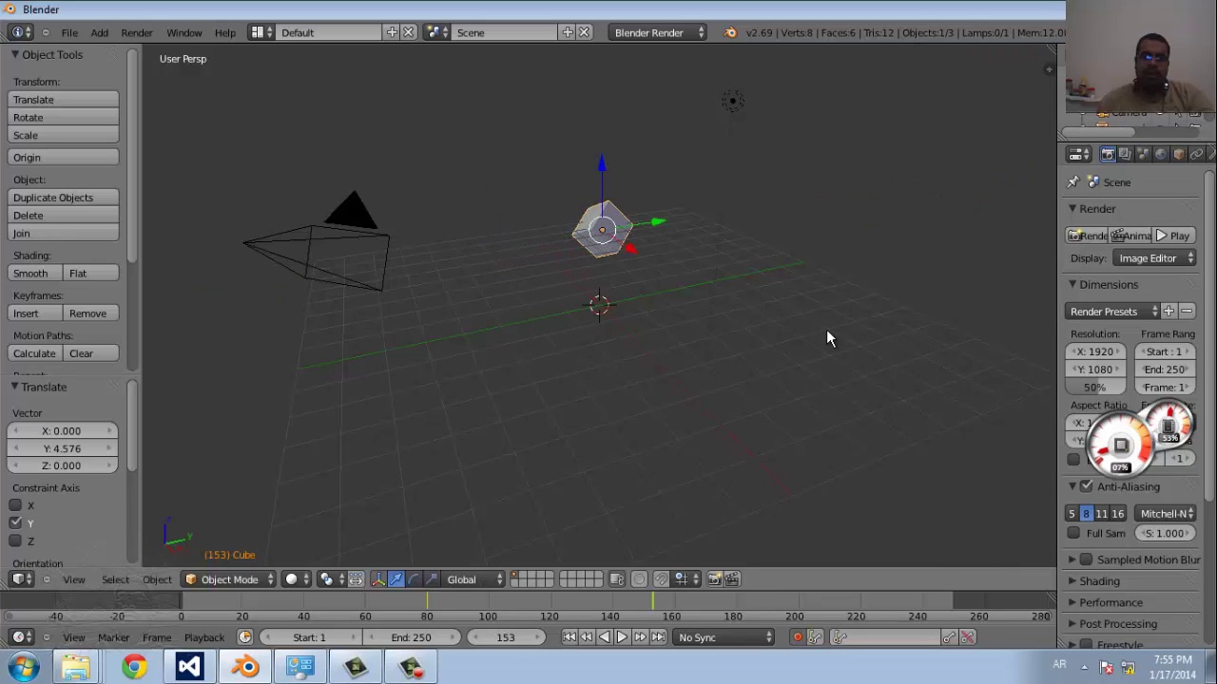
key("g")
key("z")
left_click(827, 338)
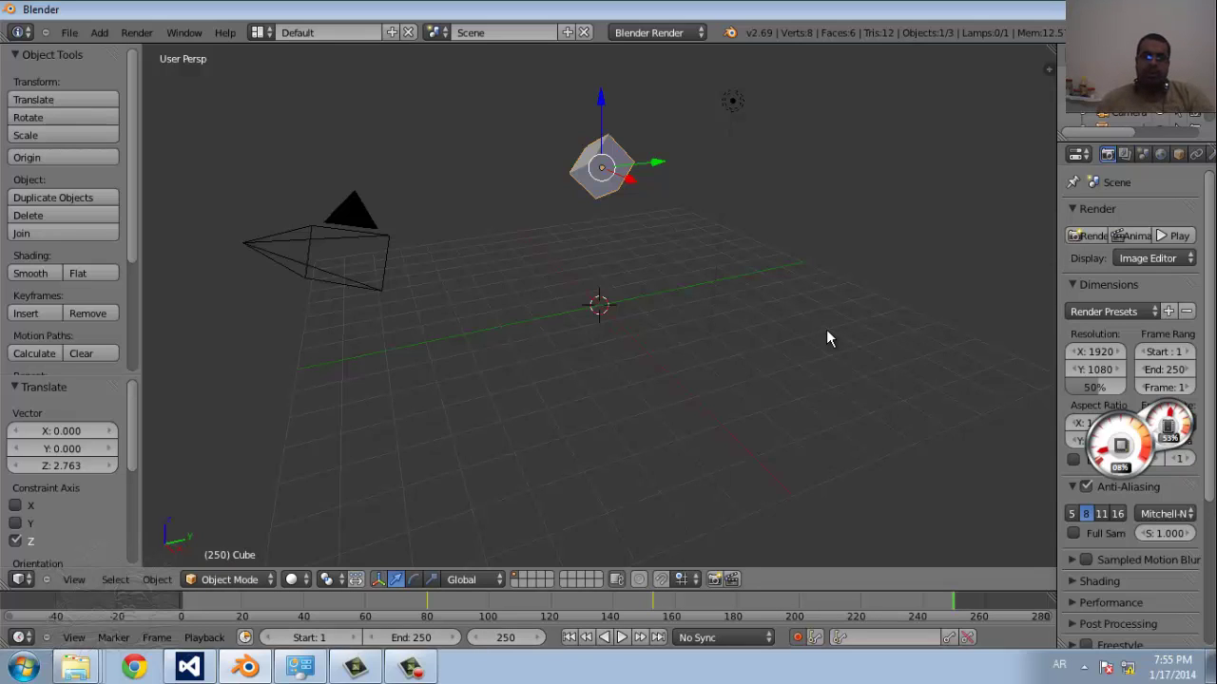
Move the cube along single axes to X 11.828 and Y -8.166.
key("g")
key("x")
left_click(827, 340)
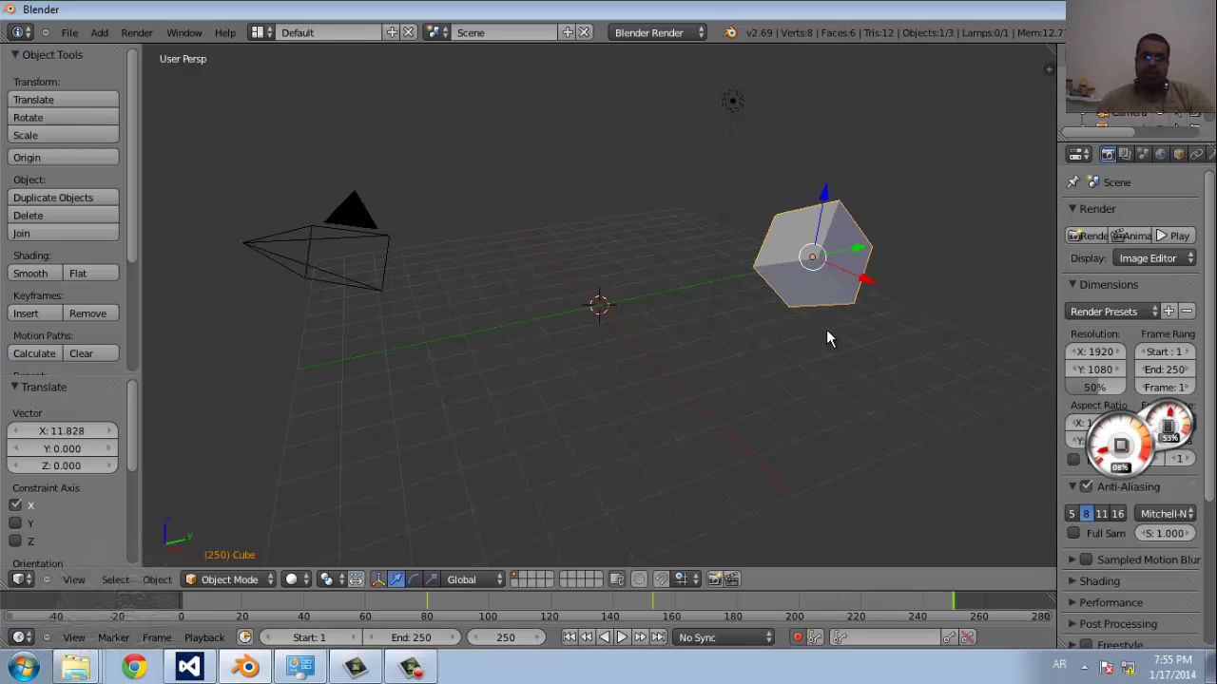
key("g")
key("y")
left_click(827, 339)
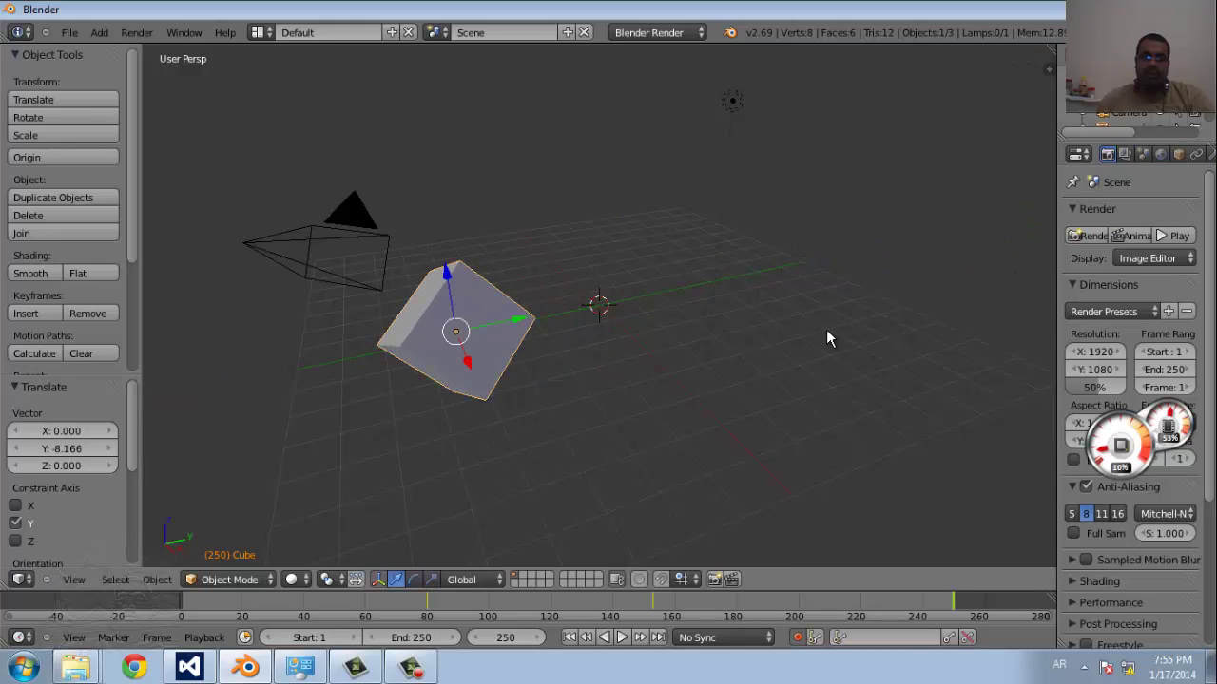
Scale the cube down to 0.575 and play the animation with Alt+A.
key("s")
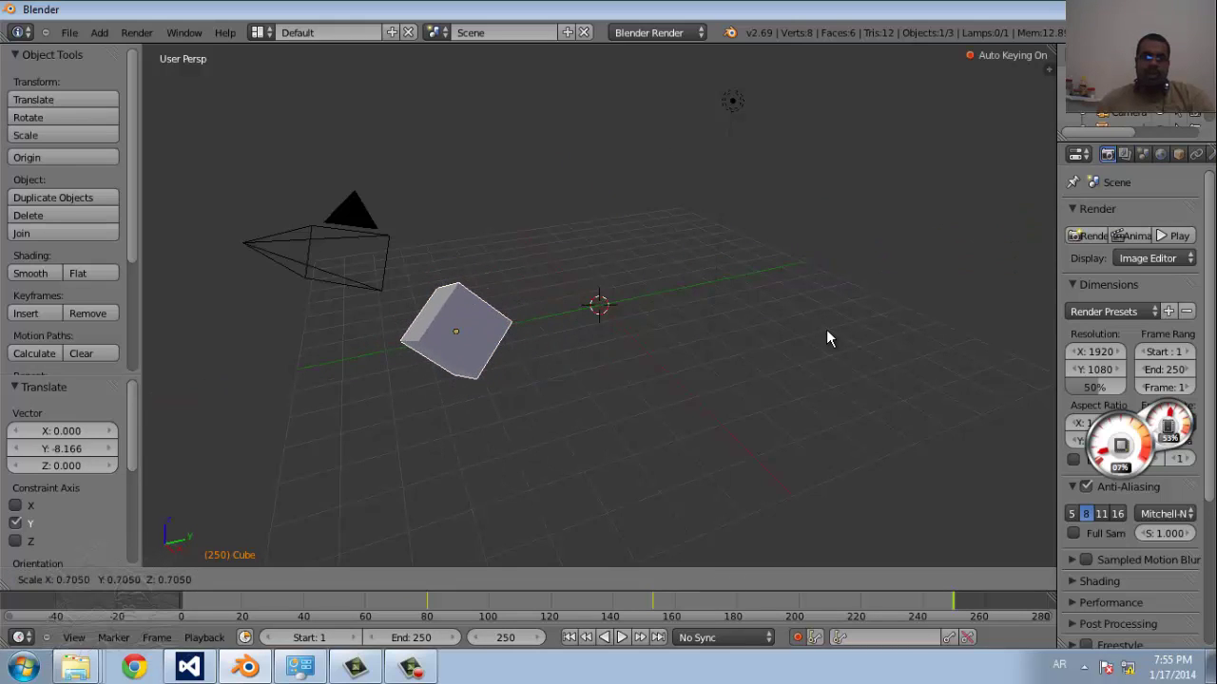
left_click(827, 337)
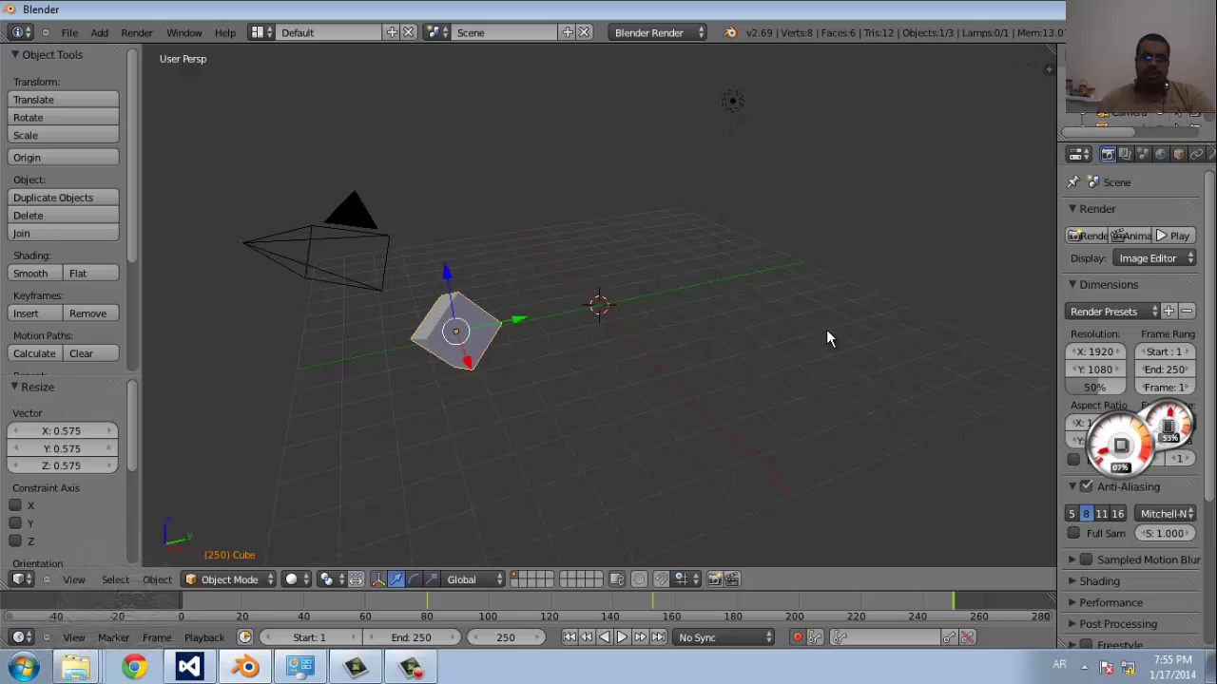
key("alt+a")
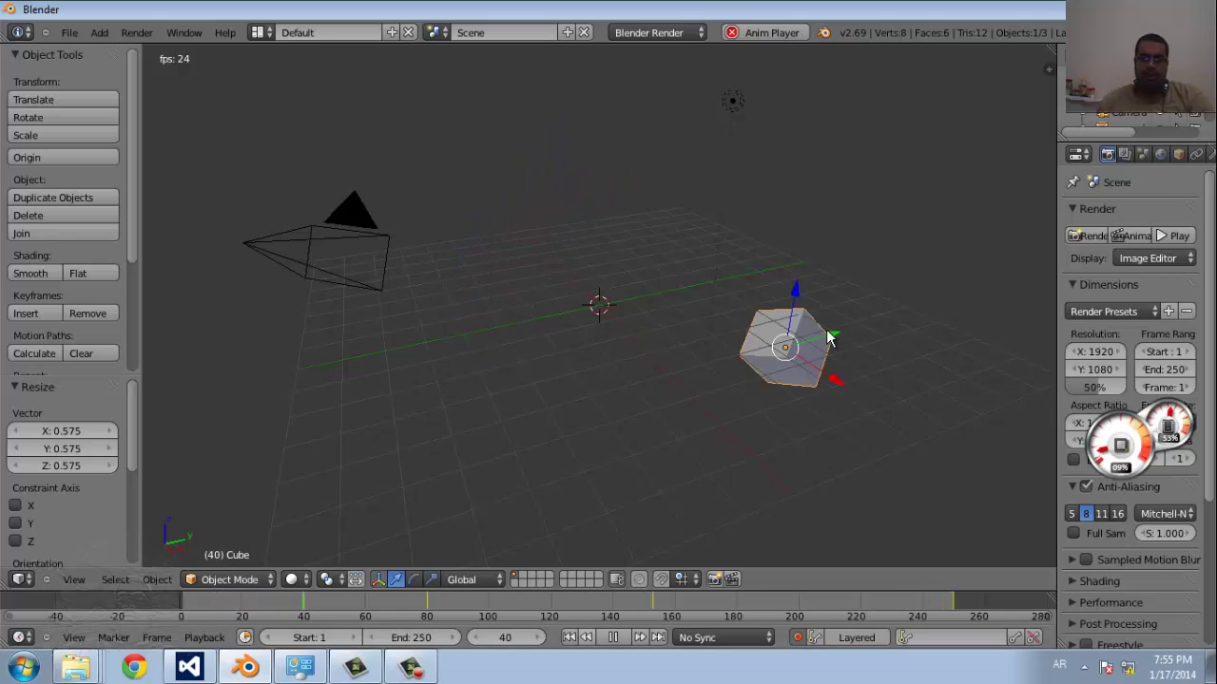
Stop playback and move the cube further right on frame 0.
key("alt+a")
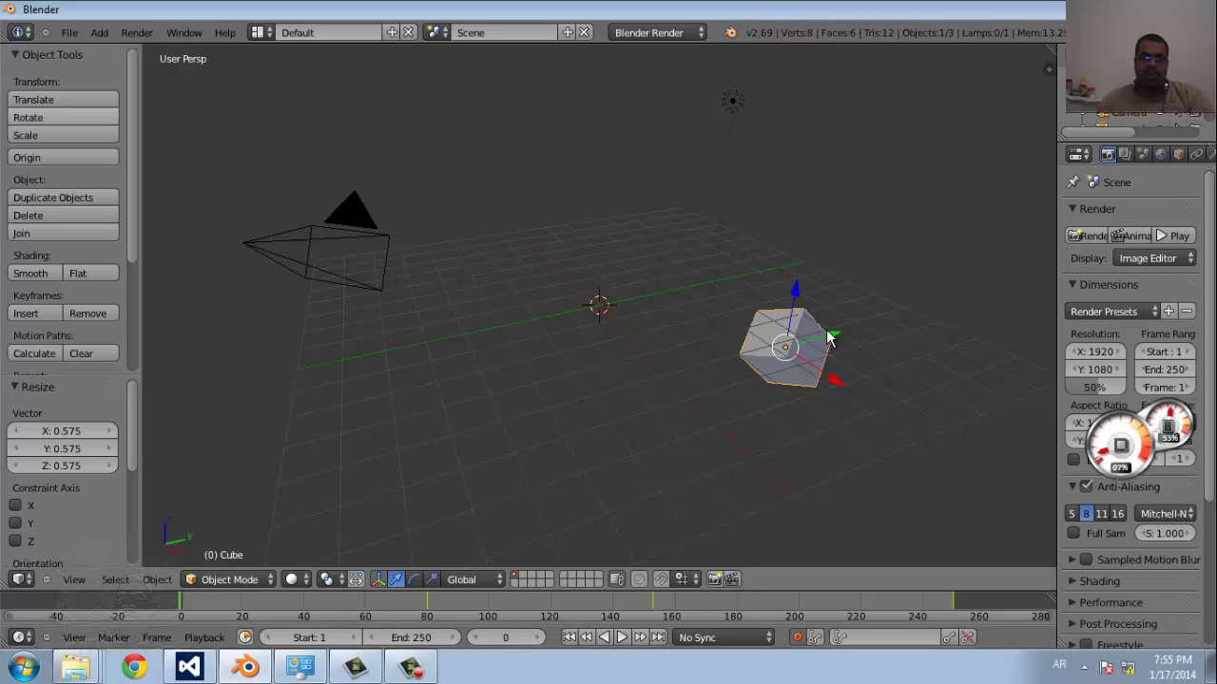
key("g")
left_click(827, 337)
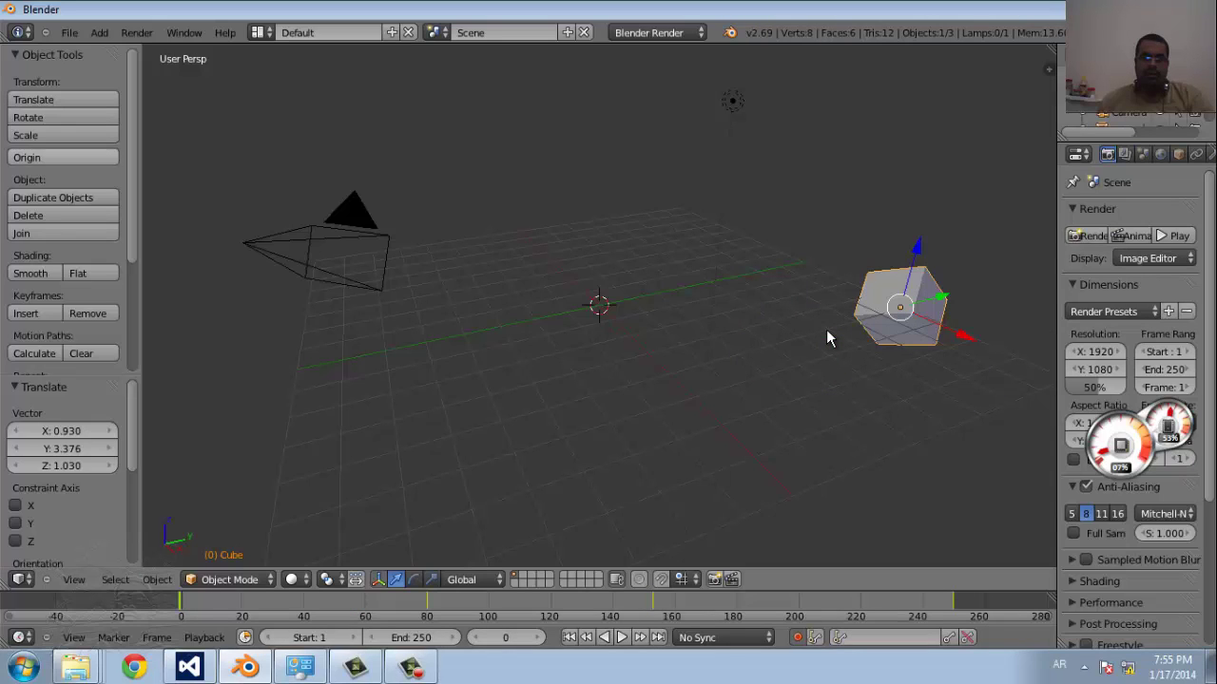
Rotate the cube about -67° around the vertical axis and replay the animation.
key("r")
left_click(827, 338)
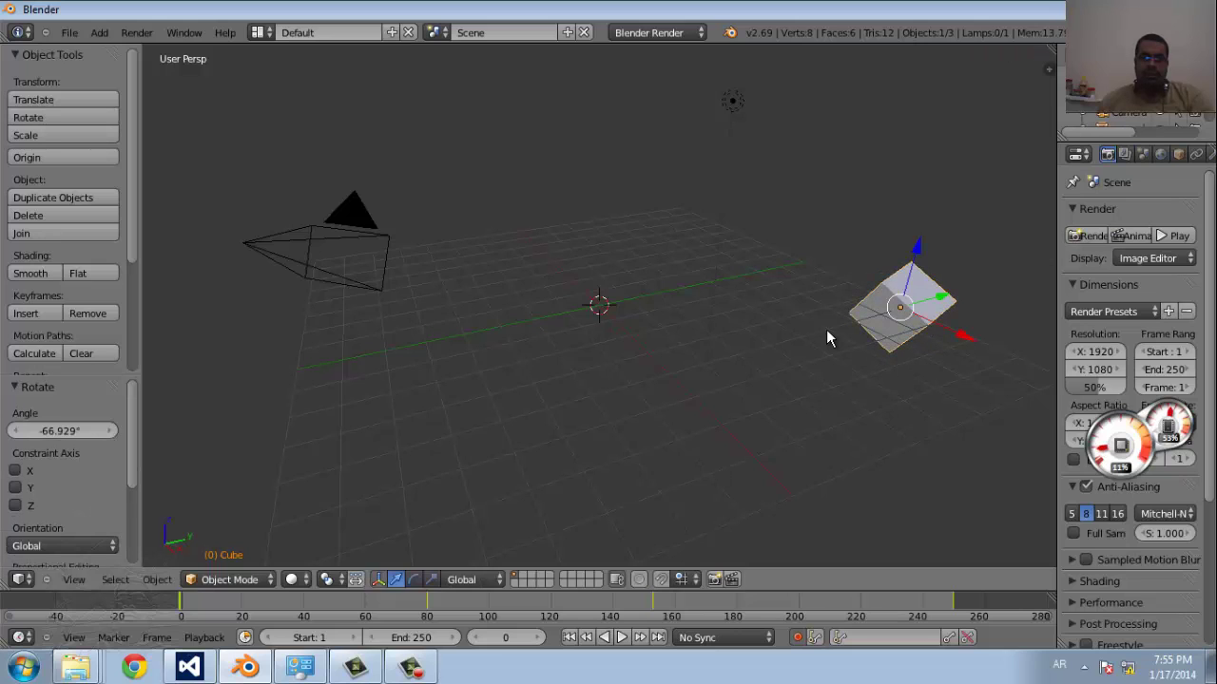
key("alt+a")
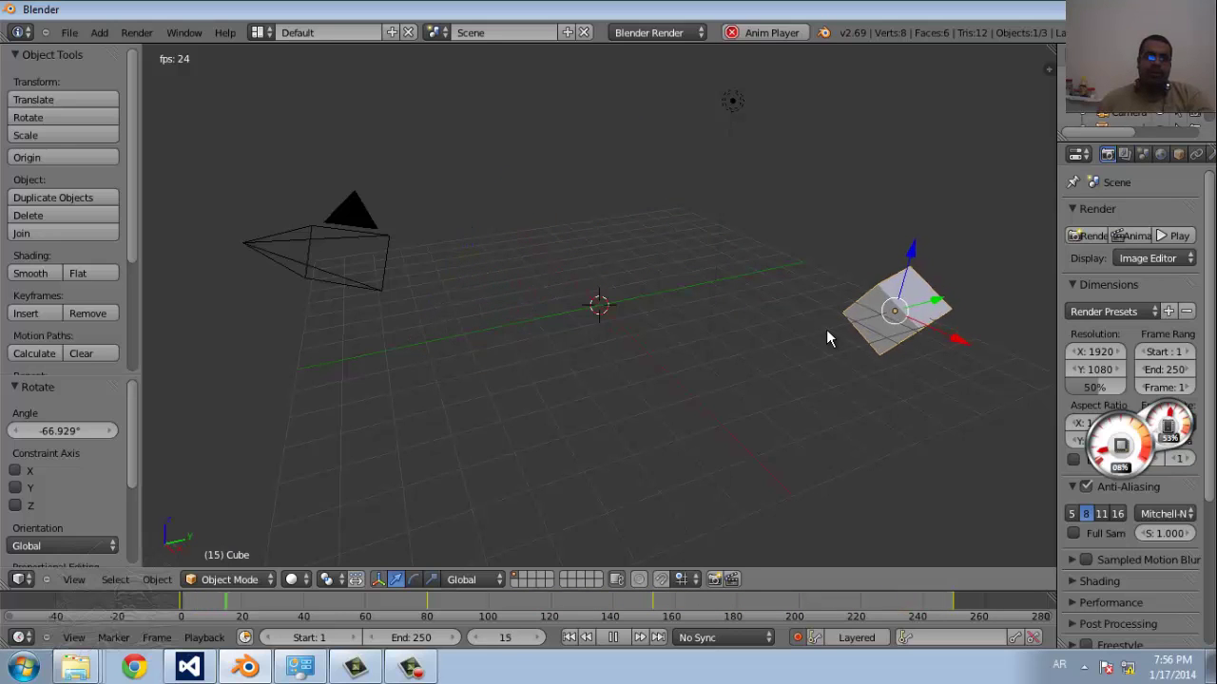
Browse the Add menu's object choices, including the lamp types, without adding anything.
left_click(99, 32)
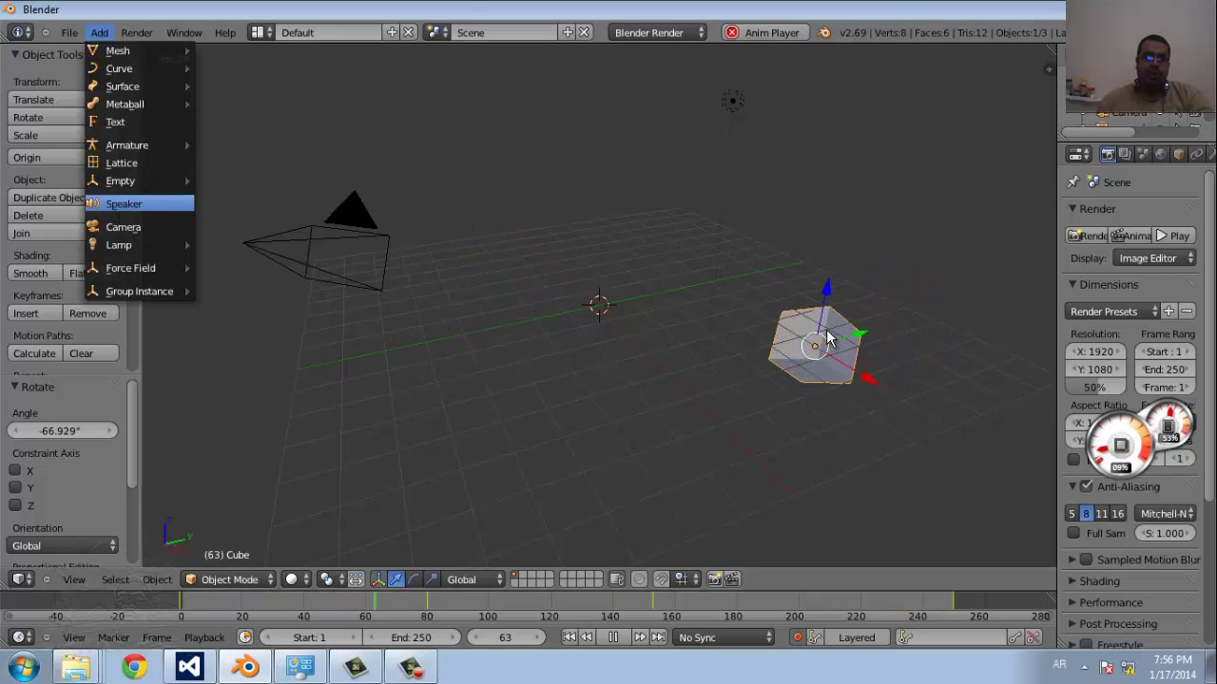
key("Up")
key("Up")
key("Up")
key("Down")
key("Up")
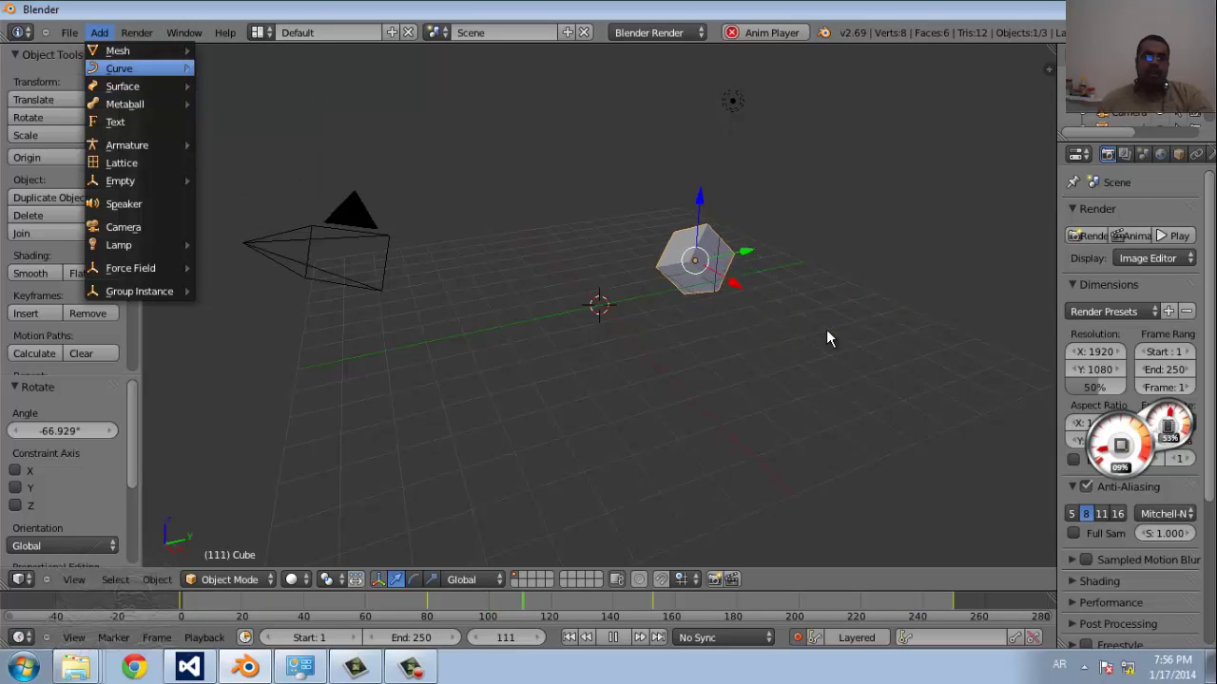
key("Up")
key("Up")
key("Up")
key("Up")
key("Up")
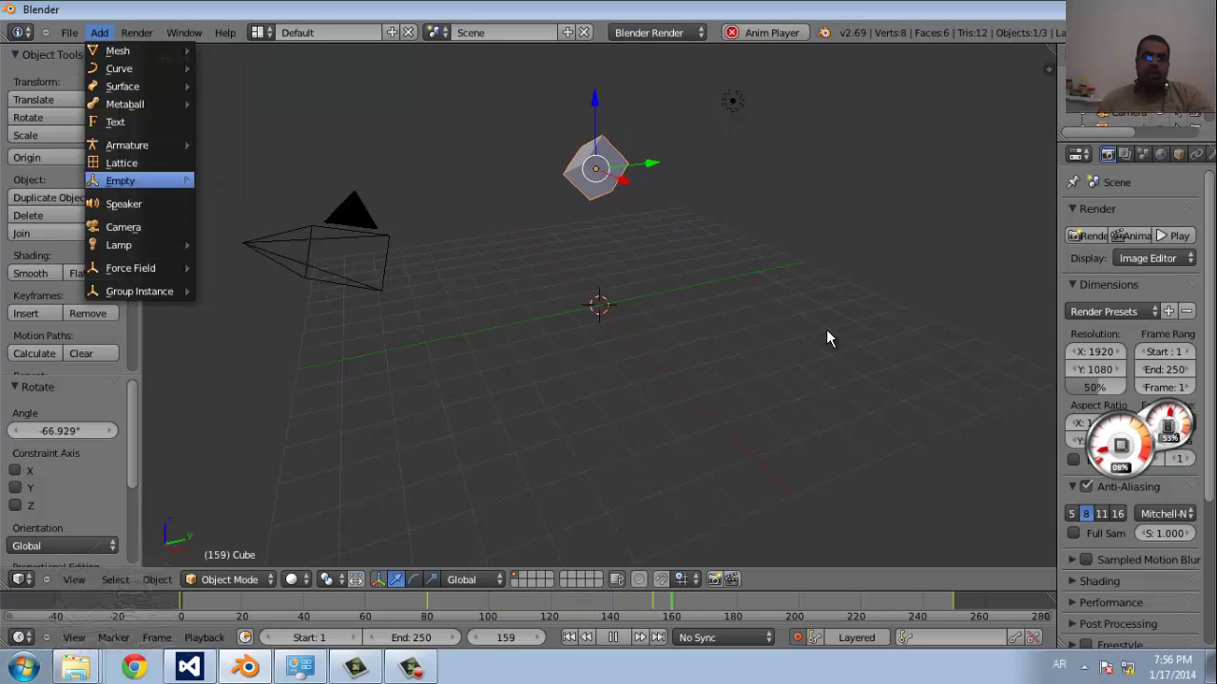
key("Up")
key("Up")
key("Up")
key("Right")
key("Up")
key("Up")
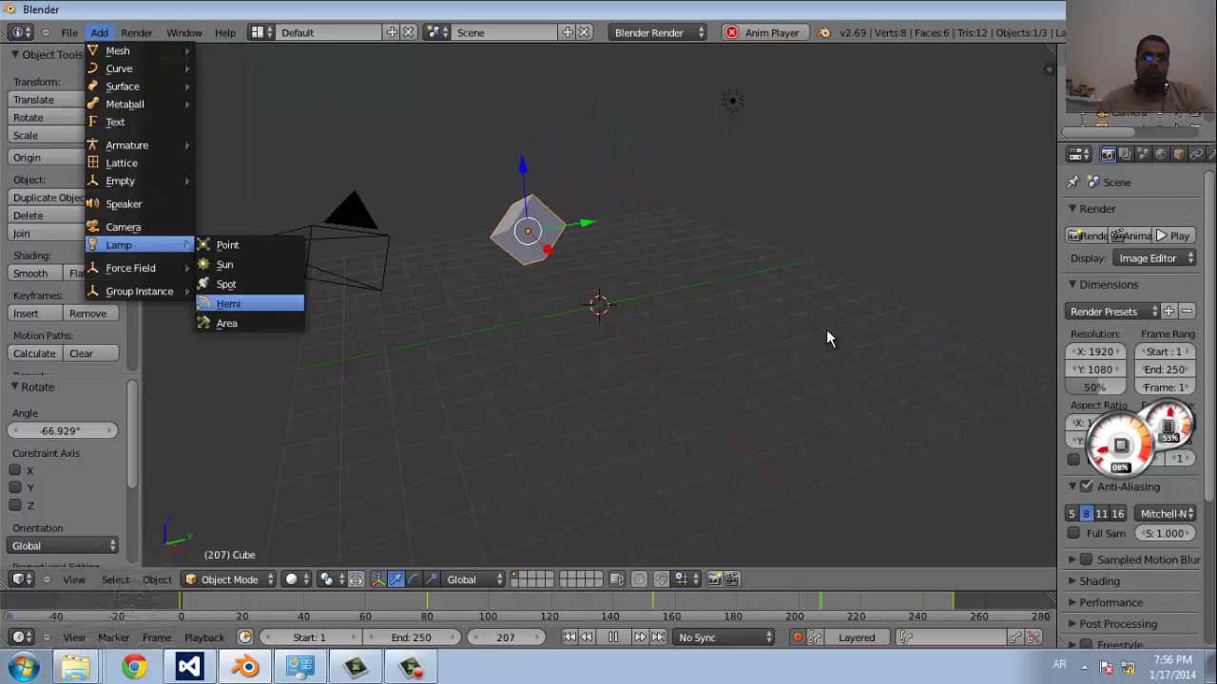
key("Down")
key("Down")
key("Left")
key("Down")
key("Down")
key("Up")
key("Up")
key("Up")
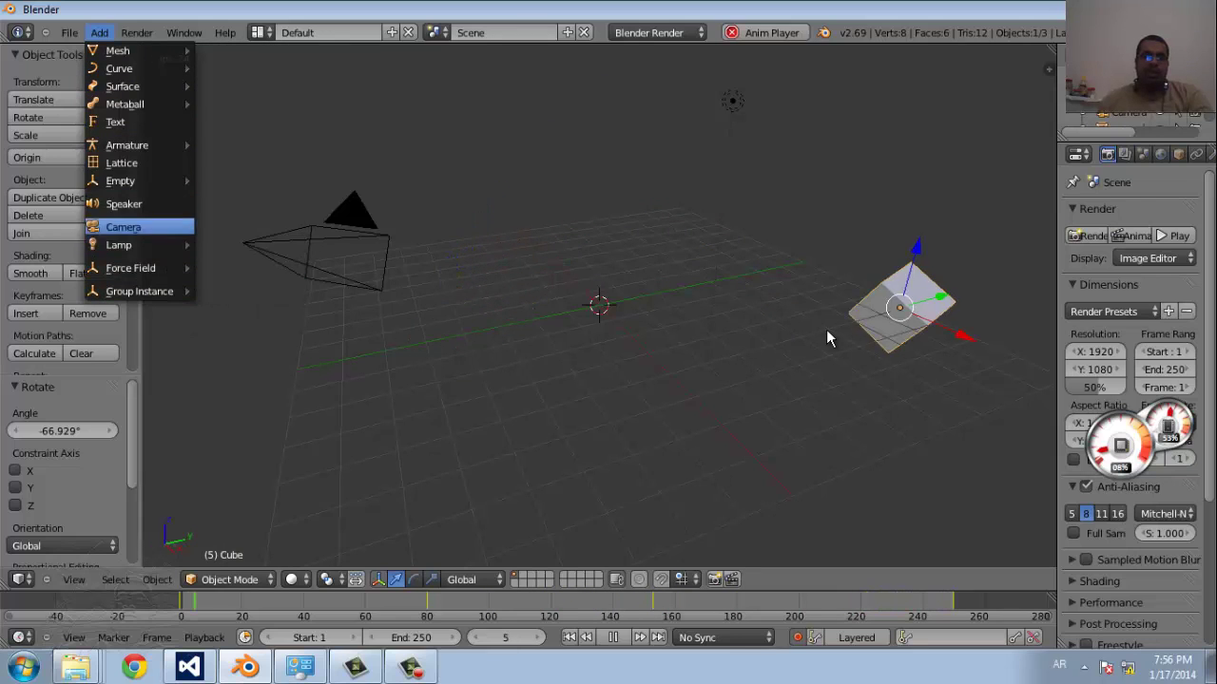
key("Up")
key("Up")
key("Up")
Browse the Render options down to playing a rendered animation, close them, and show the viewport's editor types.
key("Right")
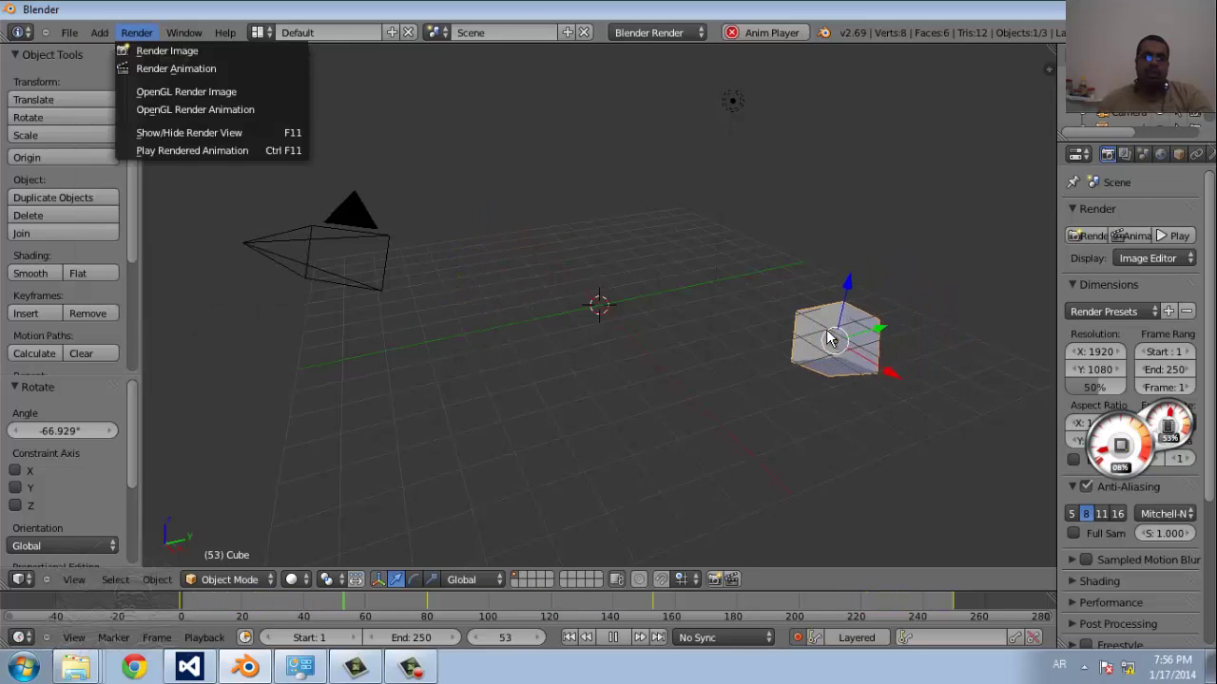
key("Down")
key("Down")
key("Down")
key("Up")
key("Up")
key("Up")
key("Down")
key("Down")
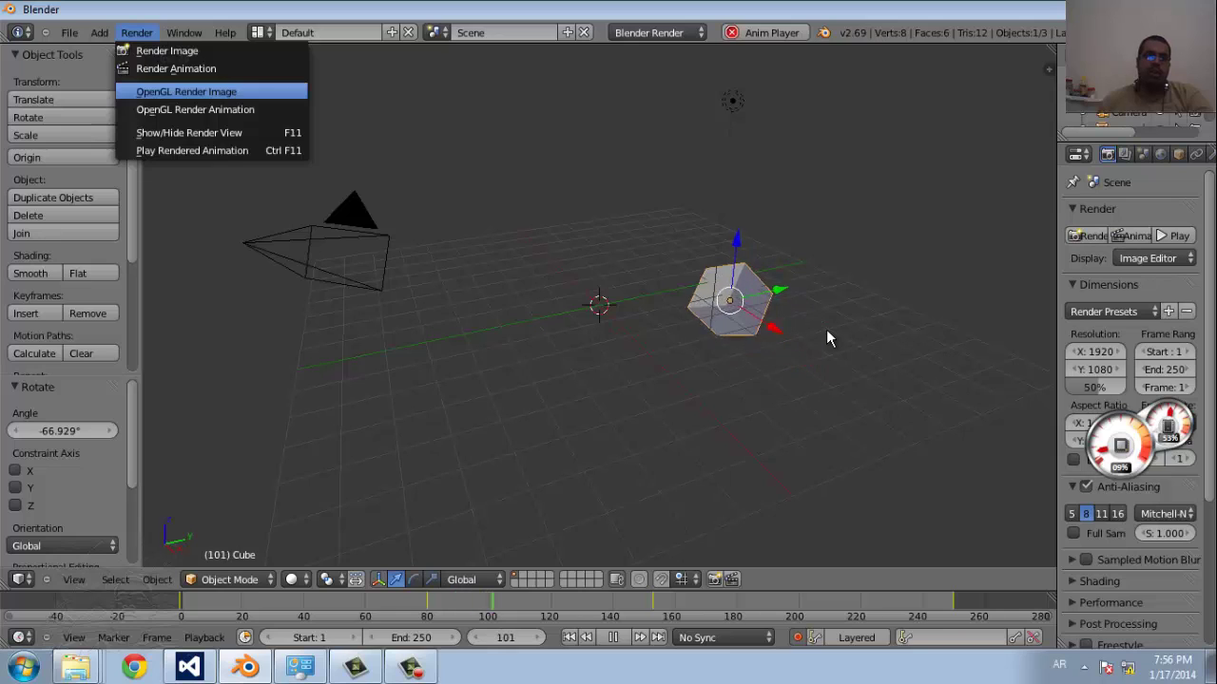
key("Down")
key("Down")
key("Down")
key("Down")
key("Down")
key("Down")
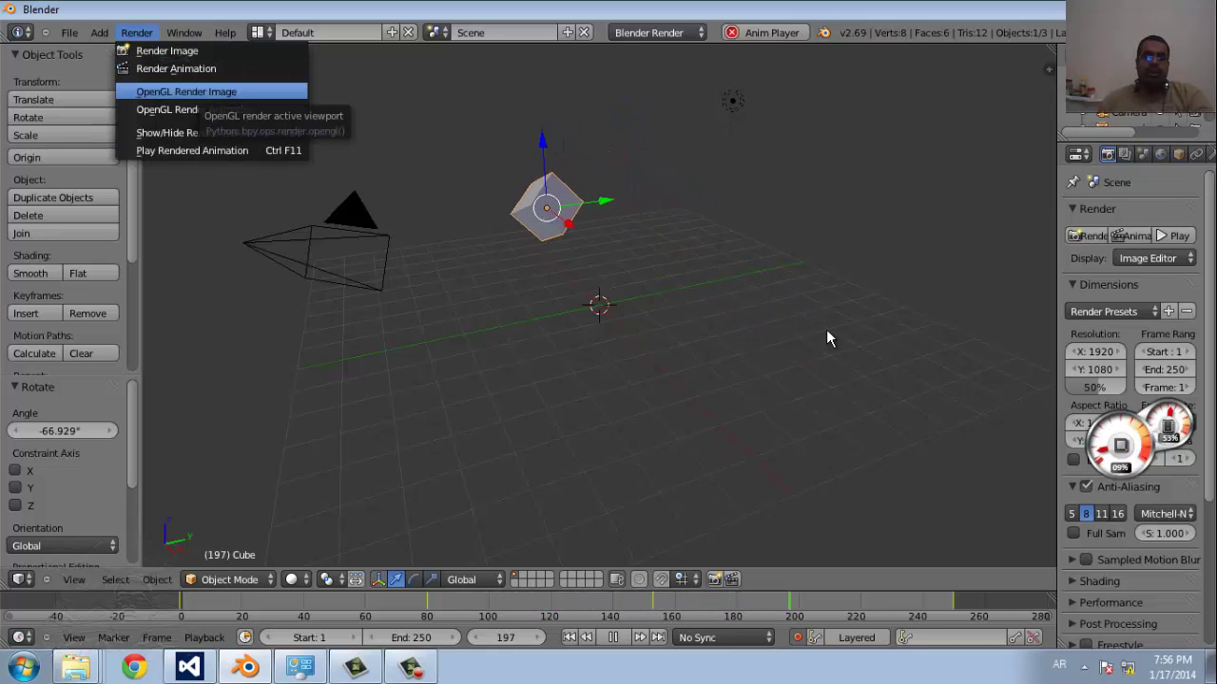
key("Escape")
left_click(17, 579)
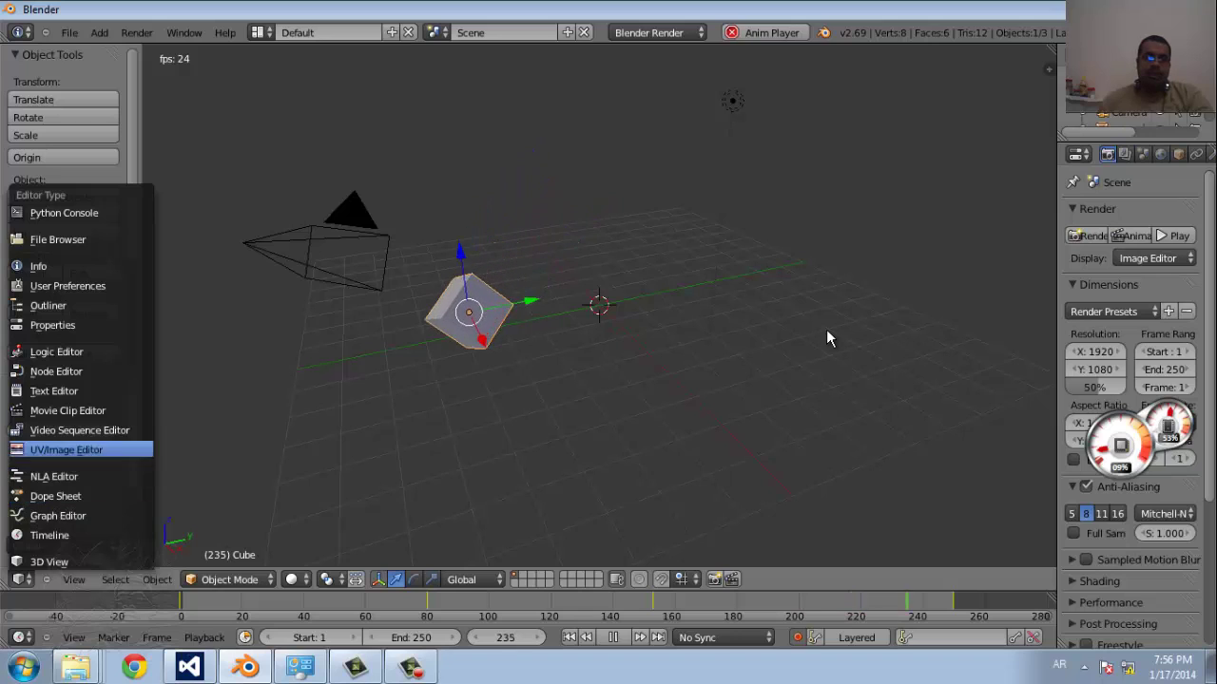
Switch the viewport area to the Timeline editor, then back to the 3D View.
key("Down")
key("Return")
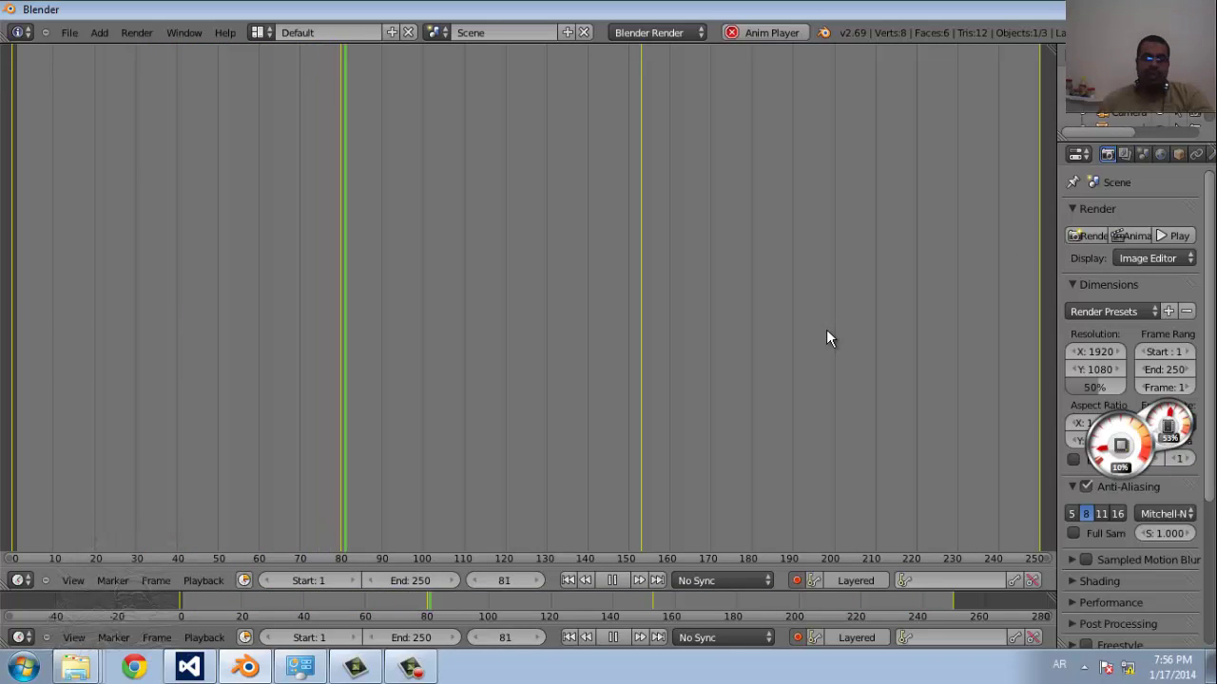
key("Down")
key("Return")
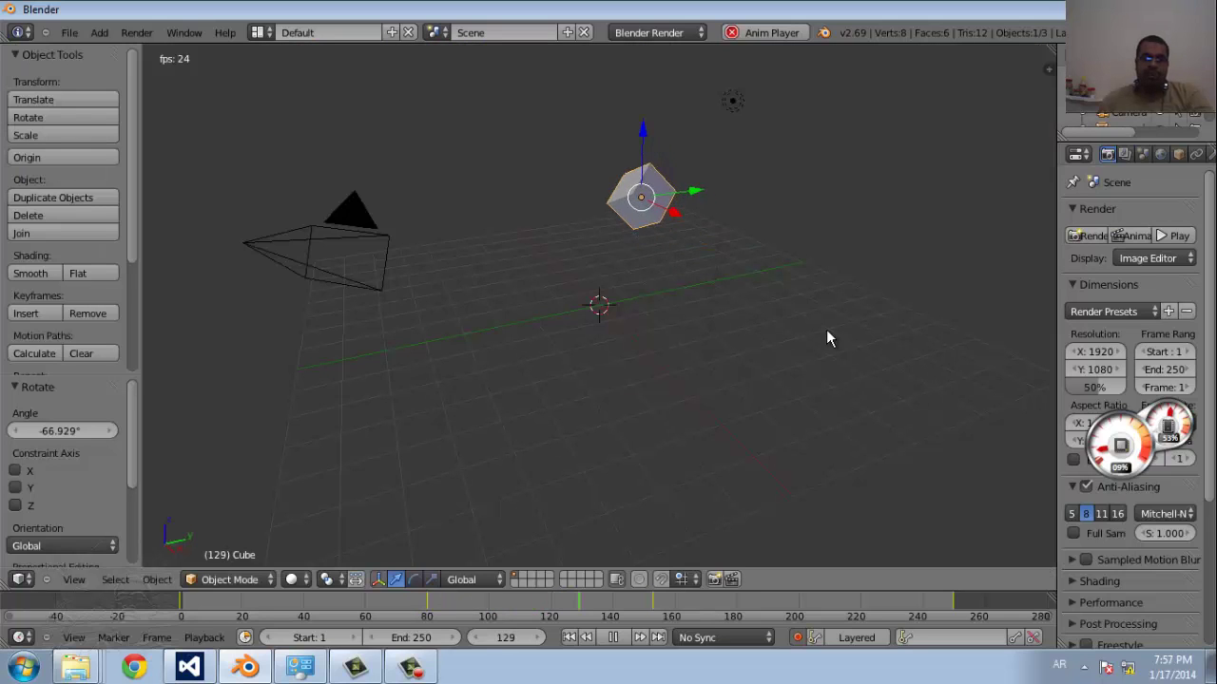